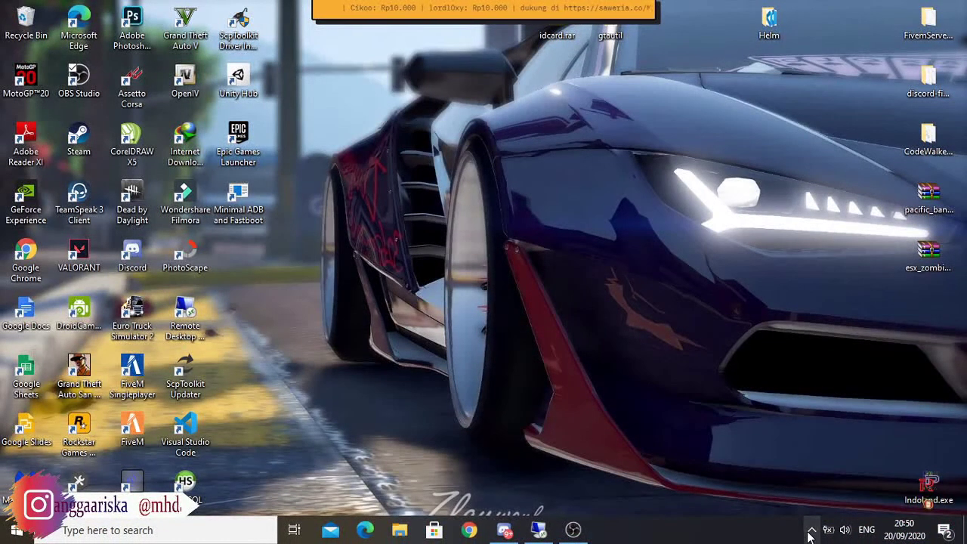
- Check the Apache and MySQL modules in XAMPP and open the Tutorial session in HeidiSQL
click(811, 530)
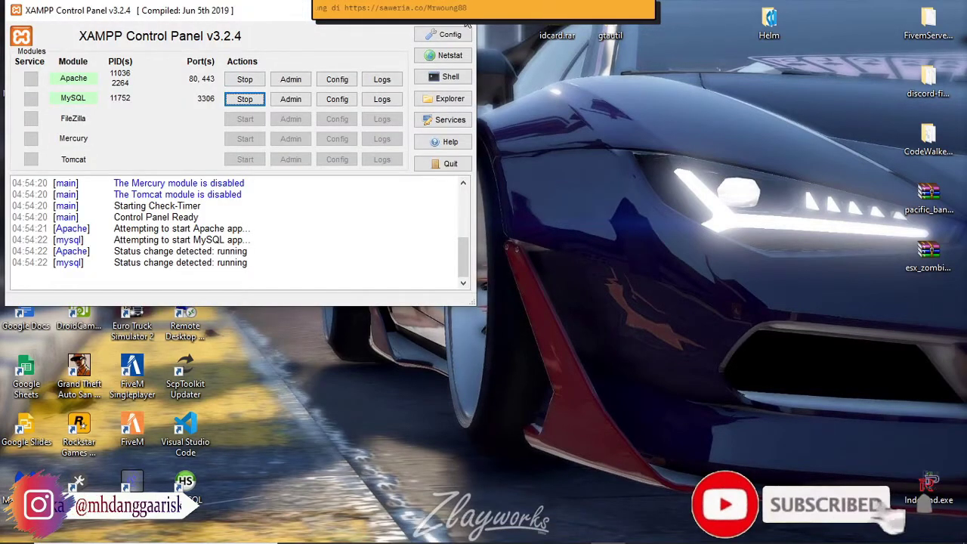
click(468, 11)
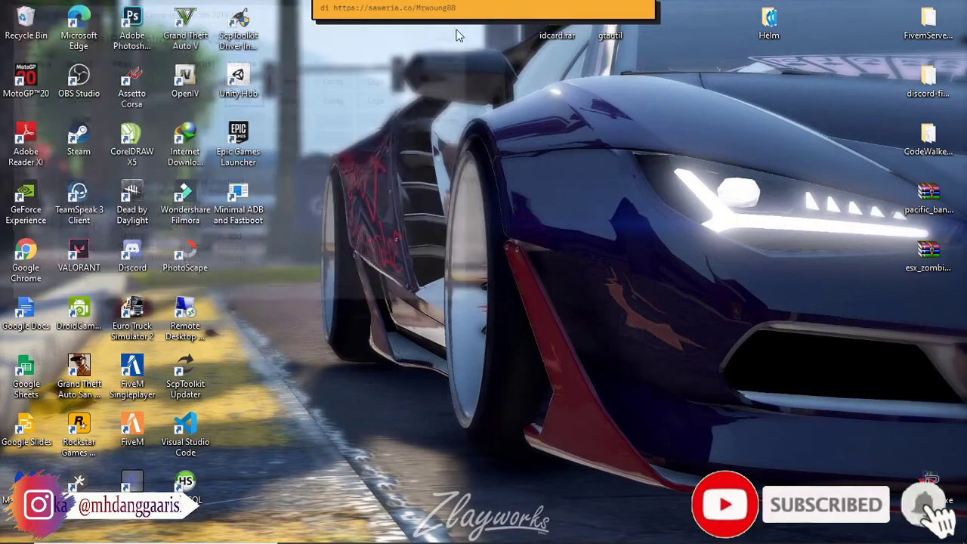
double_click(185, 484)
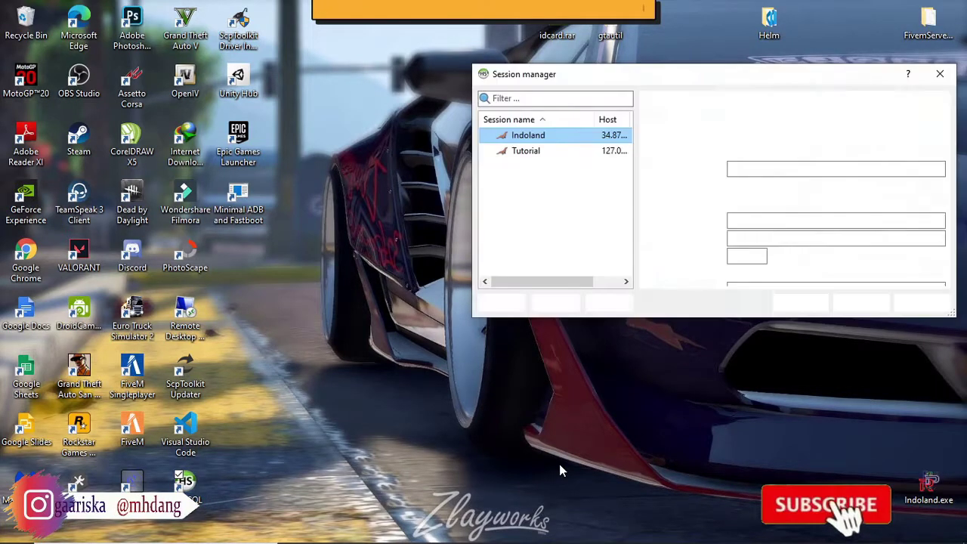
click(534, 153)
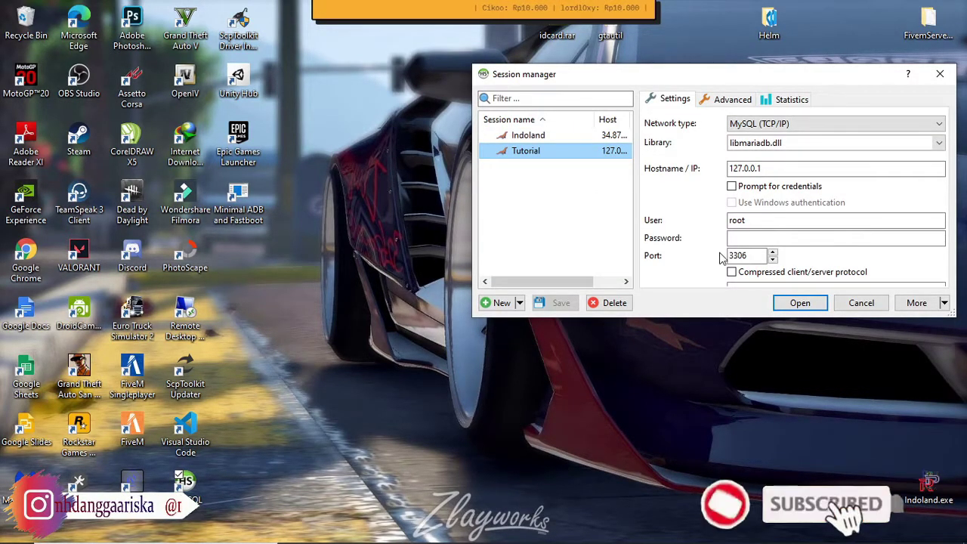
click(799, 302)
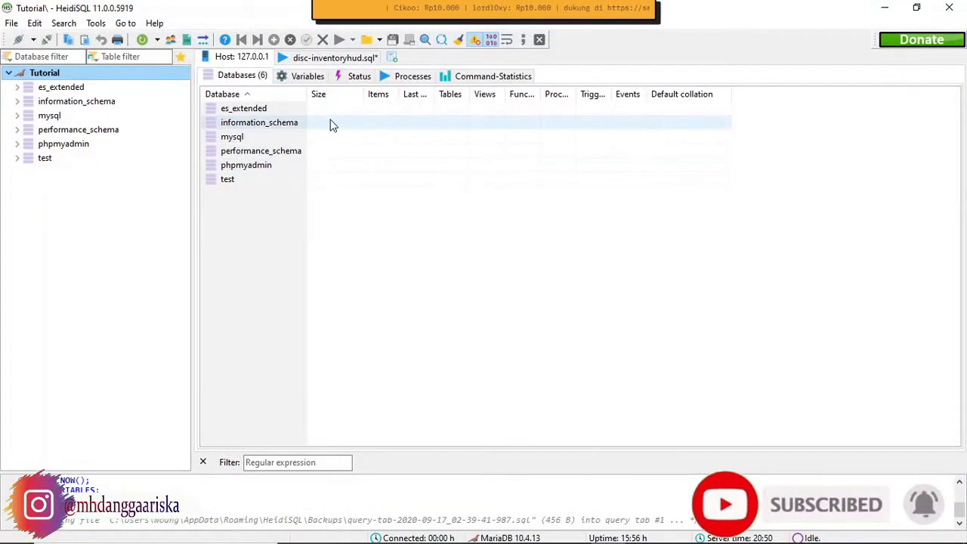
- Open the SQL export settings for the es_extended database
click(65, 89)
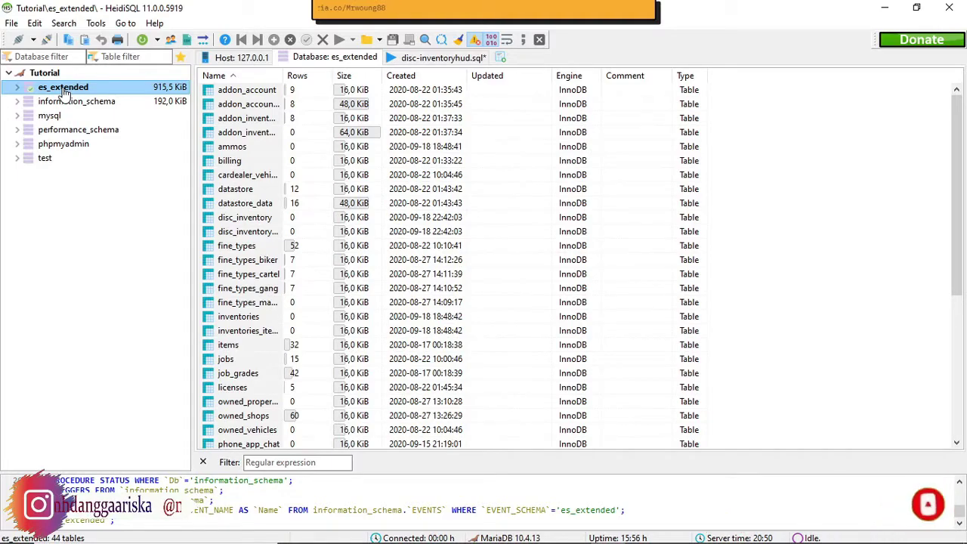
right_click(65, 89)
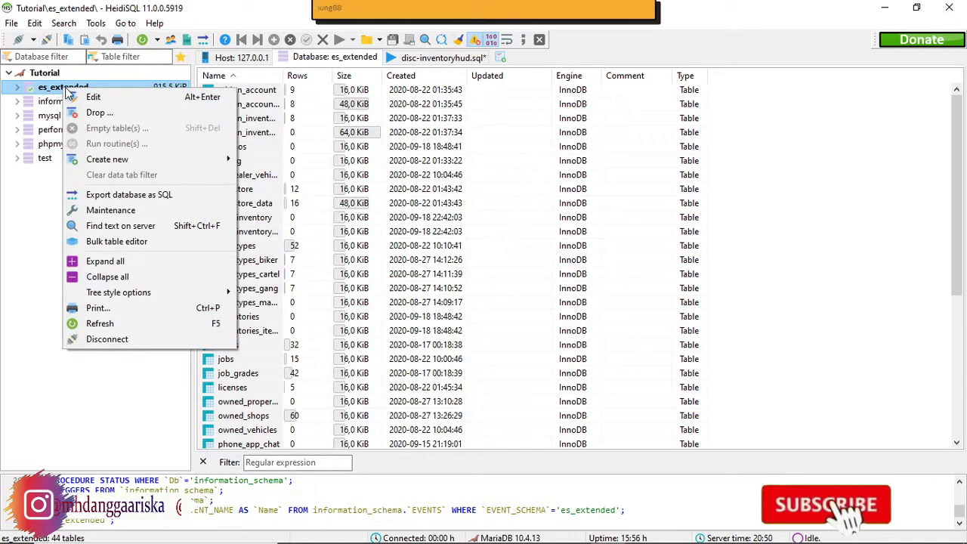
click(129, 198)
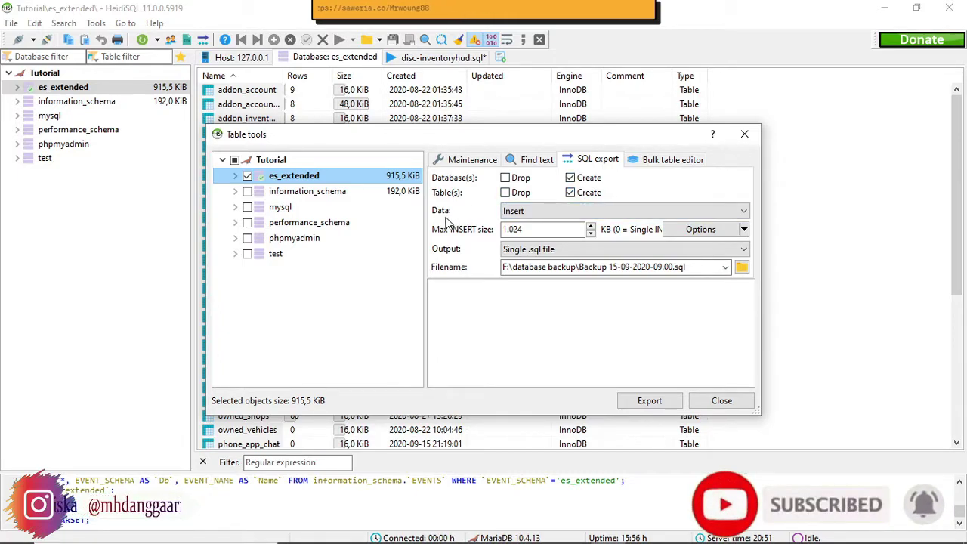
- Review the export's data mode and the extra options for comments, AUTO_INCREMENT and DEFINER clauses
click(576, 215)
click(577, 213)
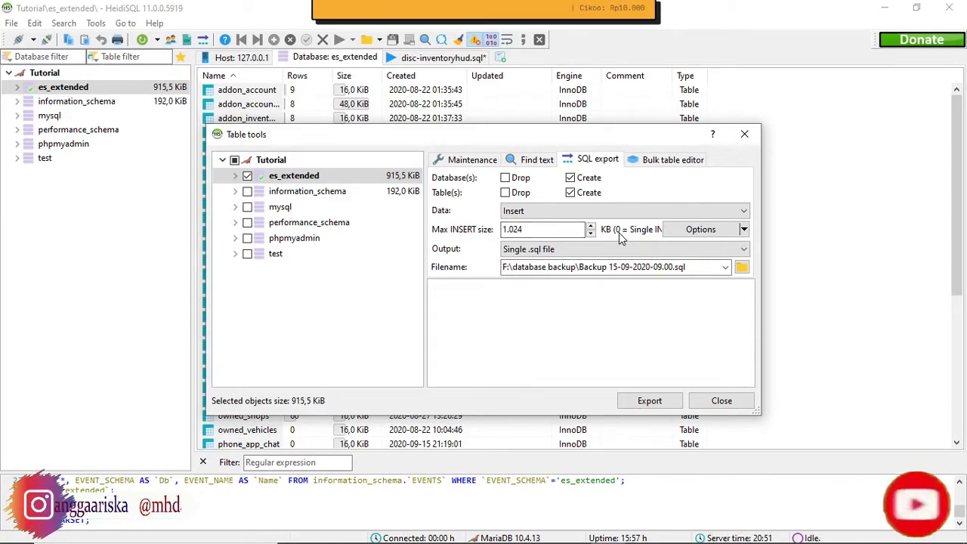
click(737, 230)
click(735, 231)
click(734, 232)
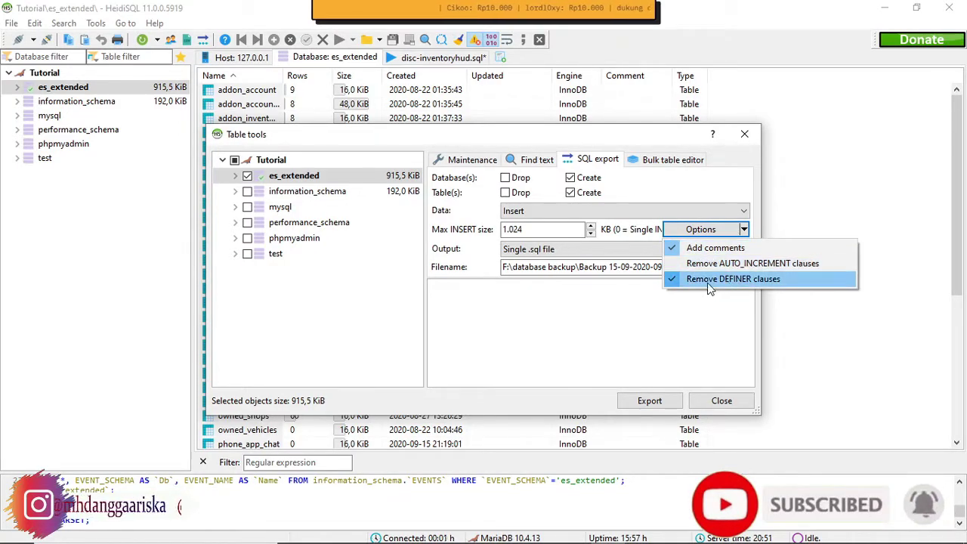
click(646, 301)
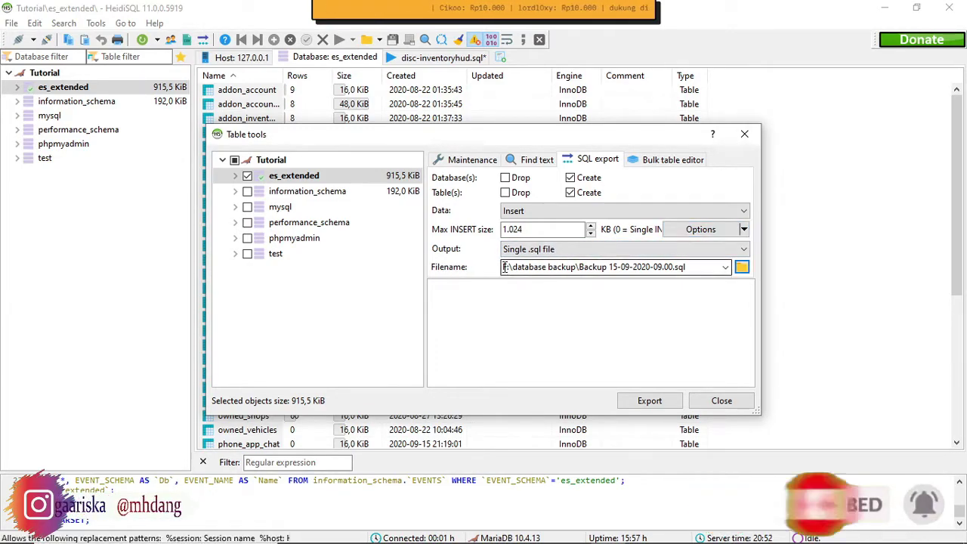
- Set the export's output file to "backup terakhir" in the Tutorial folder on the Data File (F:) drive
click(743, 269)
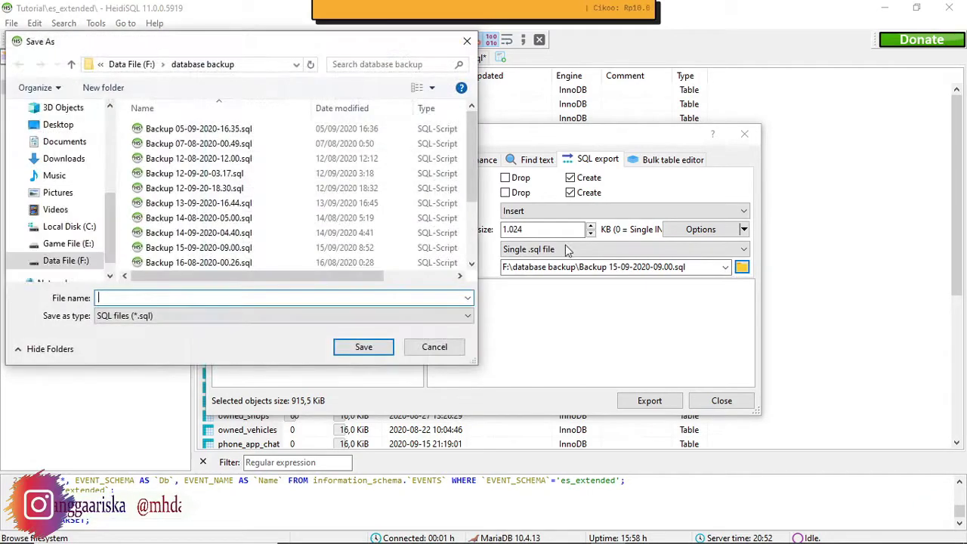
click(85, 260)
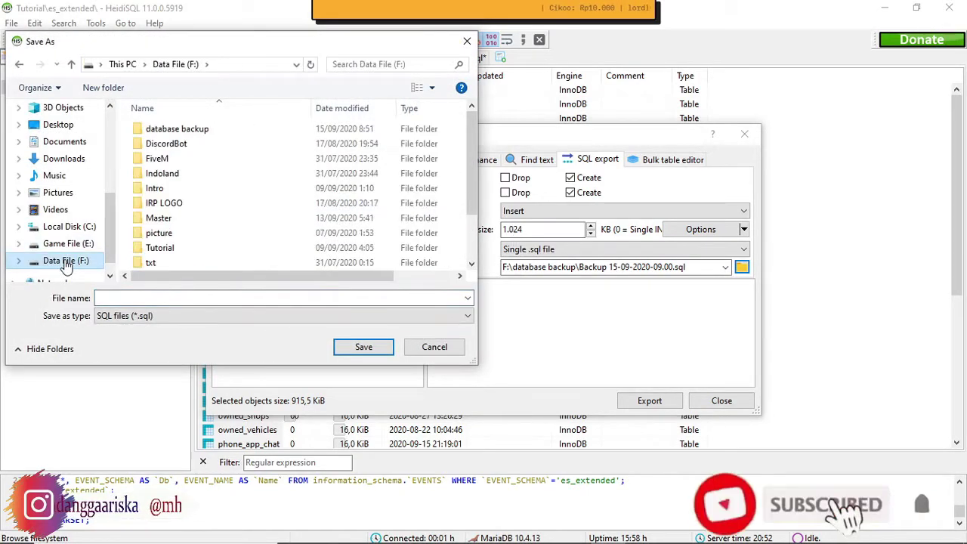
scroll(168, 196, down, 2)
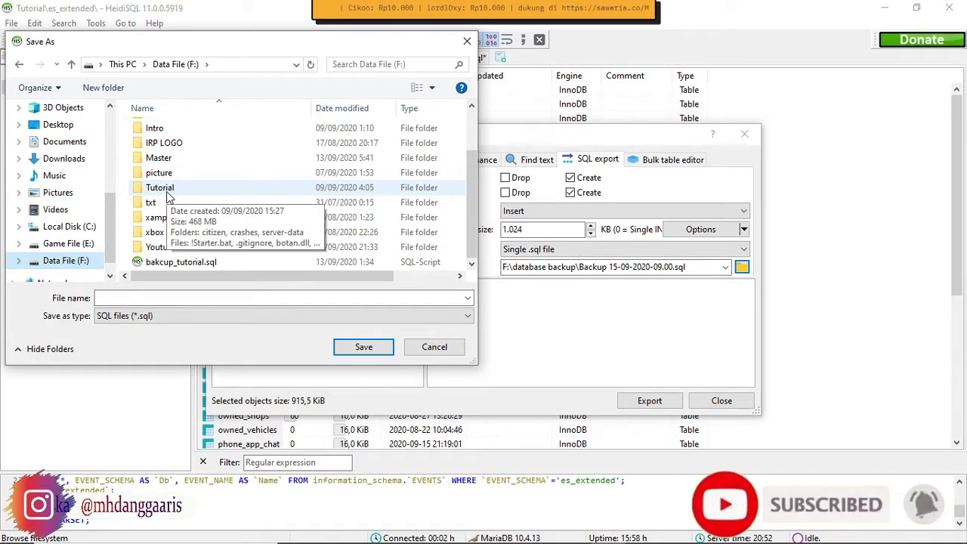
scroll(170, 196, up, 2)
double_click(169, 251)
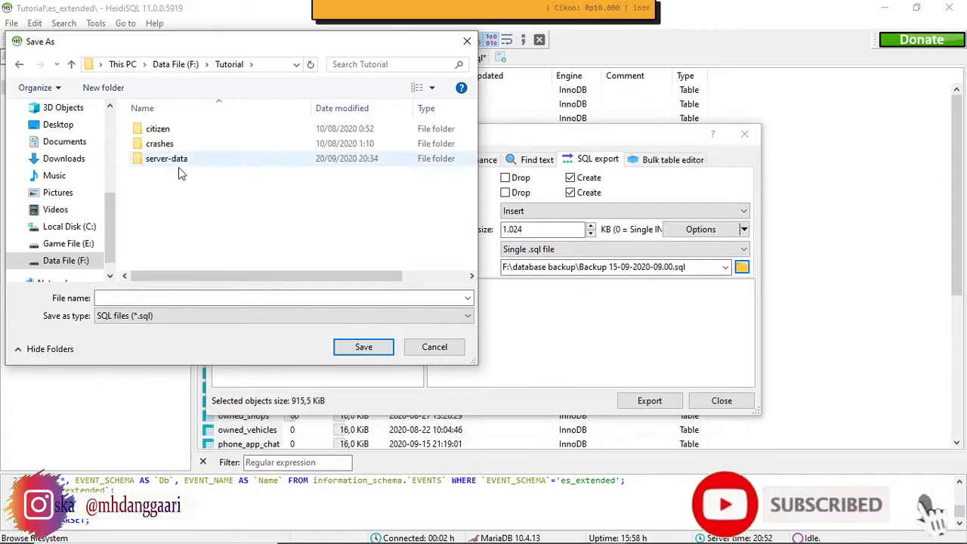
click(151, 297)
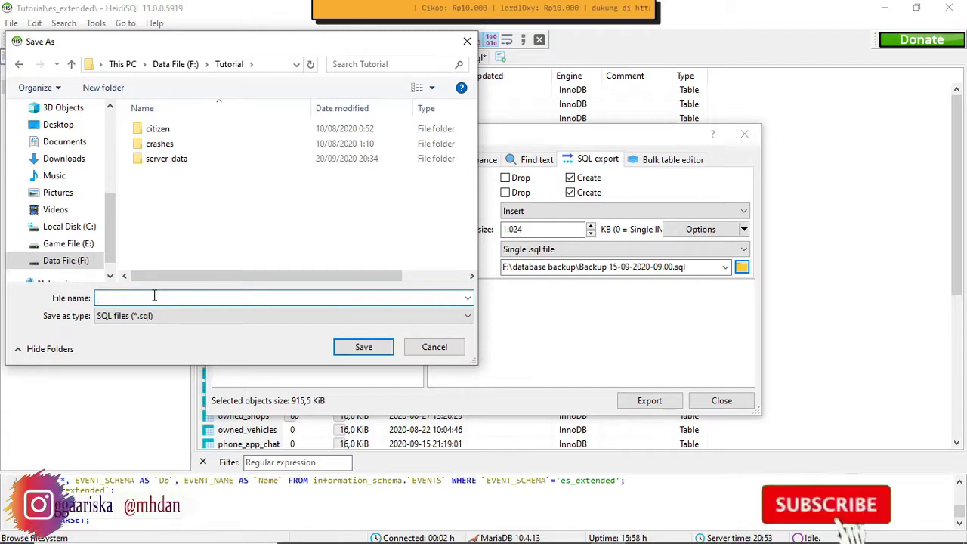
text(bac)
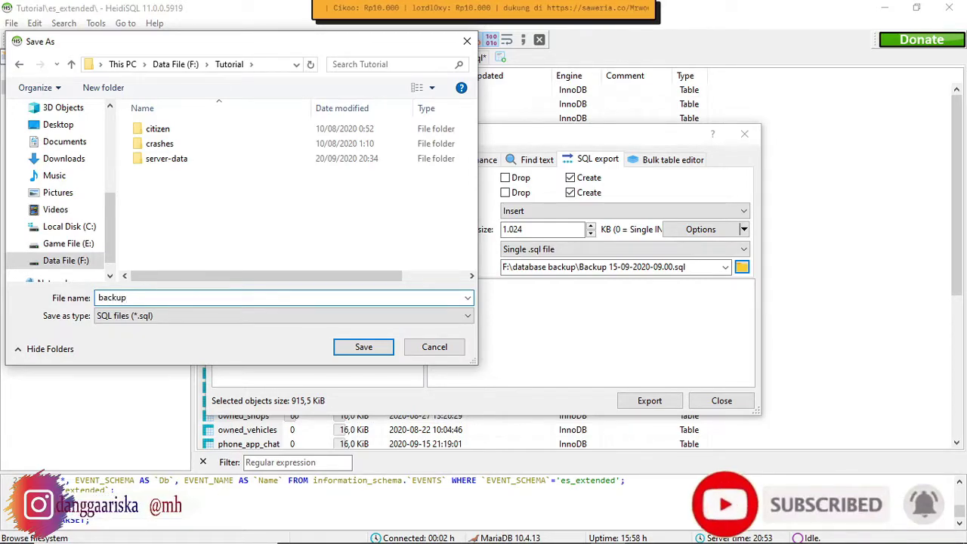
text(kup)
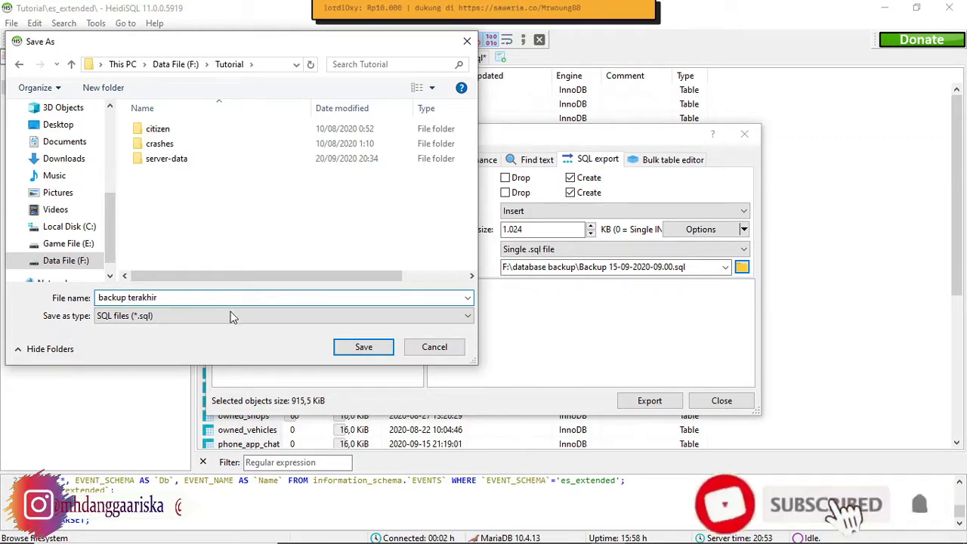
click(360, 350)
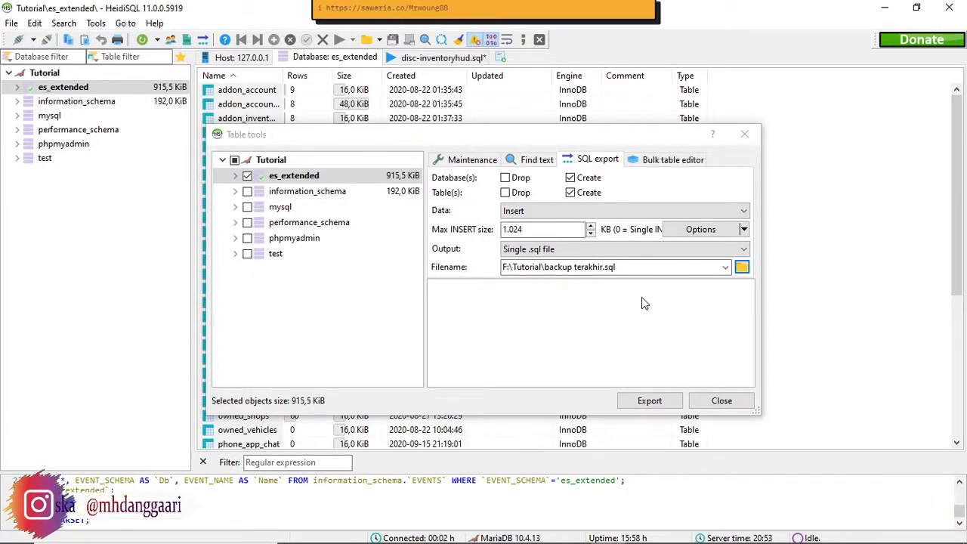
- Export the es_extended database and quit HeidiSQL without saving the changes to disc-inventoryhud.sql
click(649, 400)
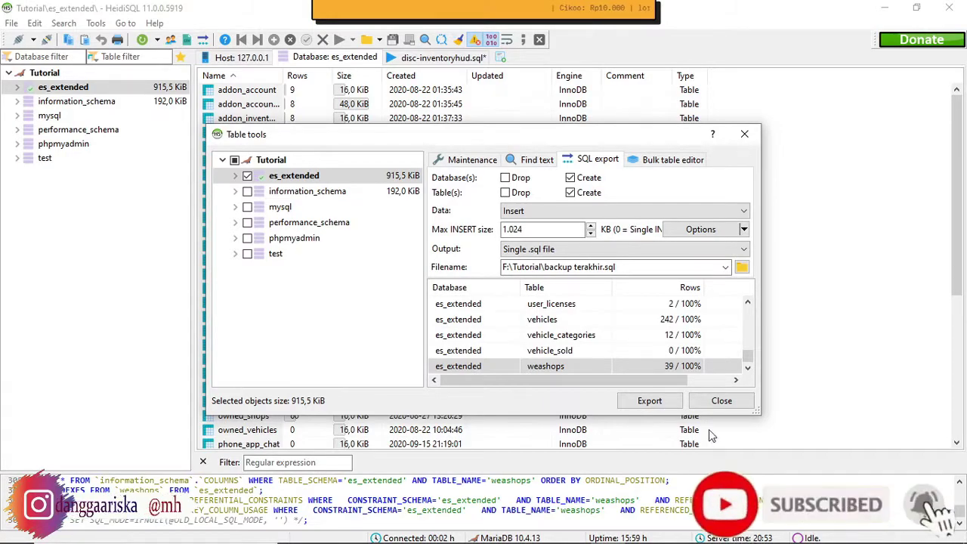
click(722, 401)
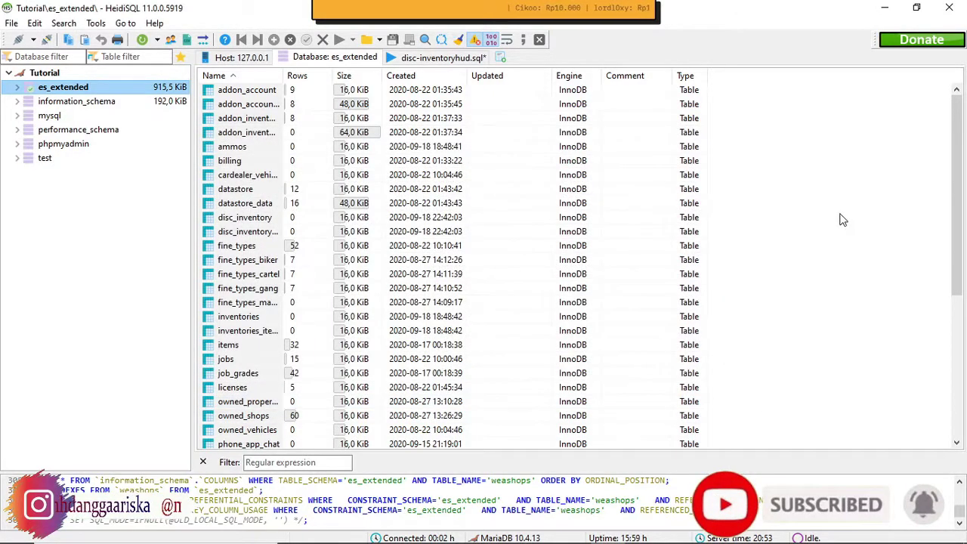
click(949, 7)
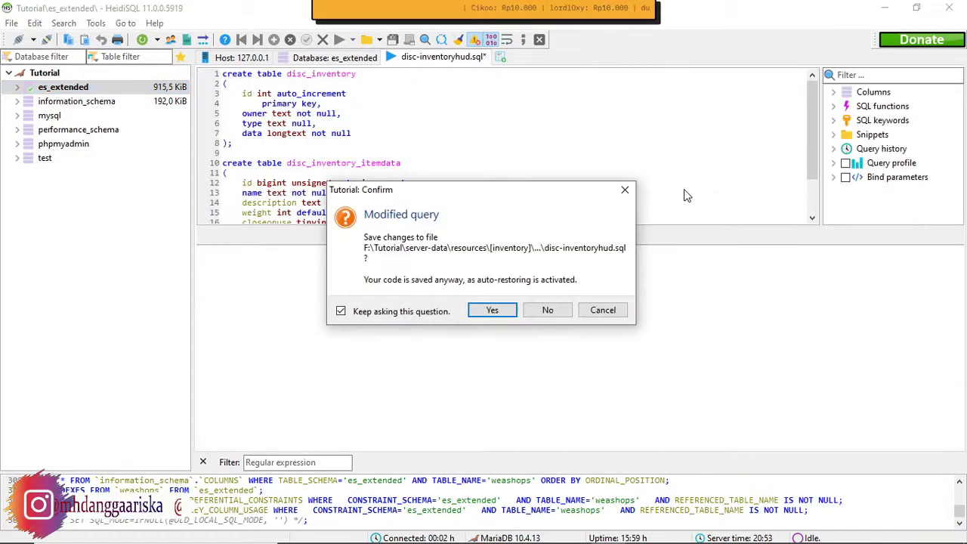
click(547, 309)
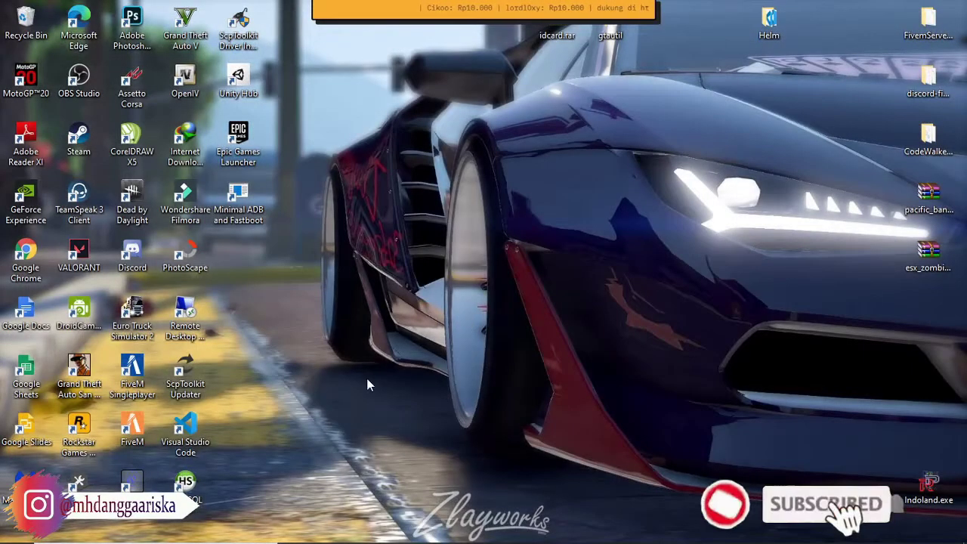
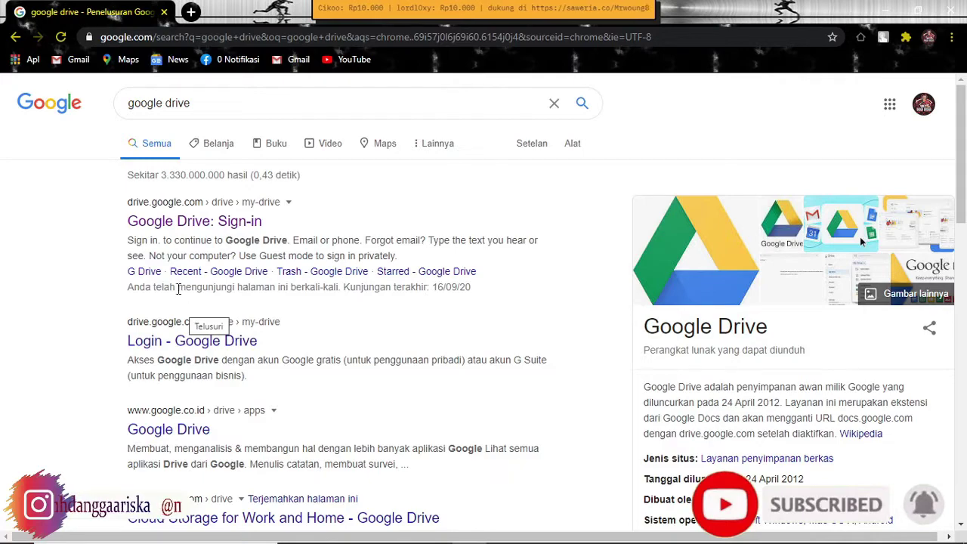
- Open Google Drive from the search results and upload Tutorial.rar from the Data File (F:) drive
click(180, 224)
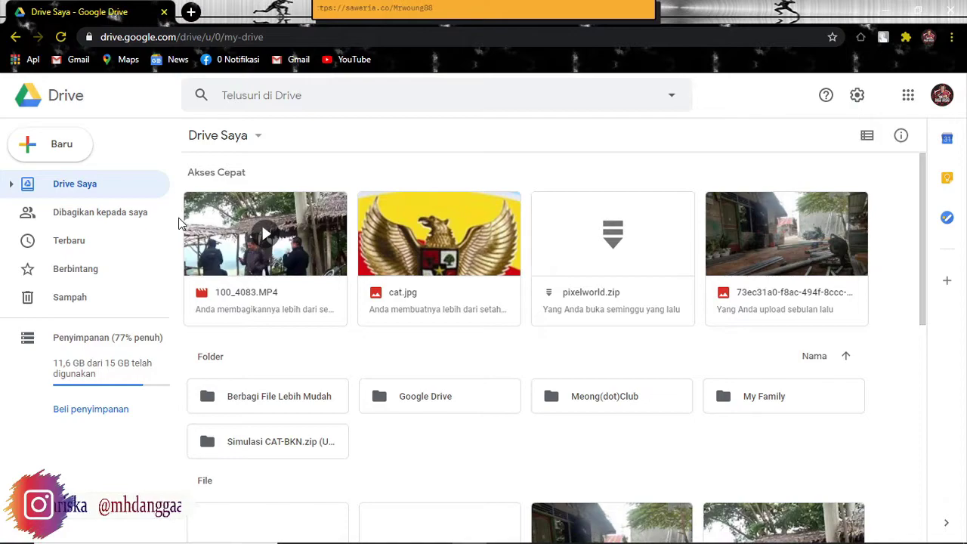
click(38, 148)
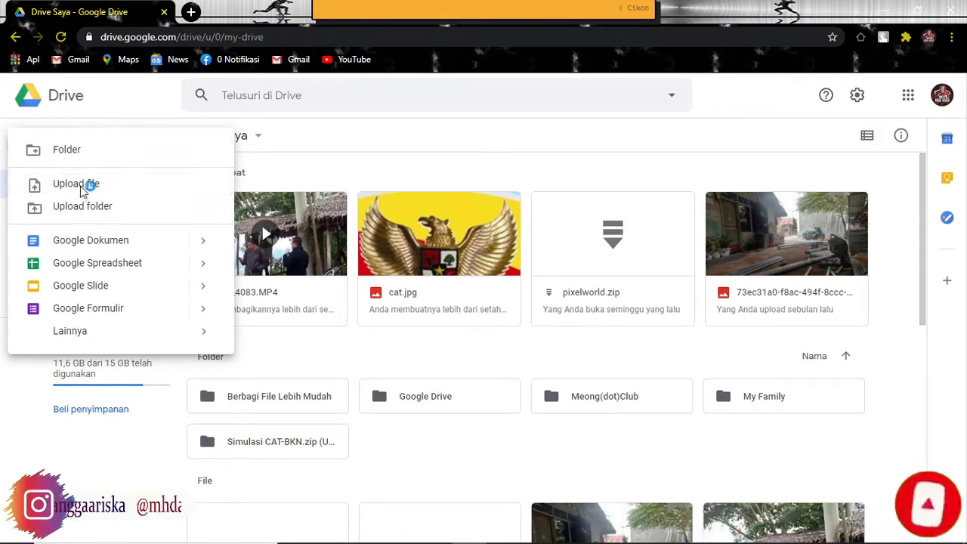
click(79, 185)
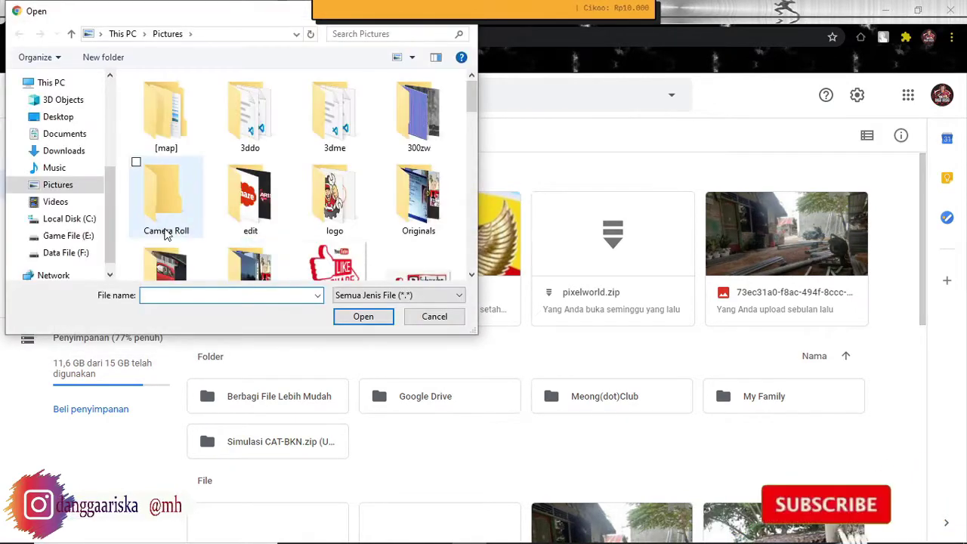
scroll(76, 227, down, 1)
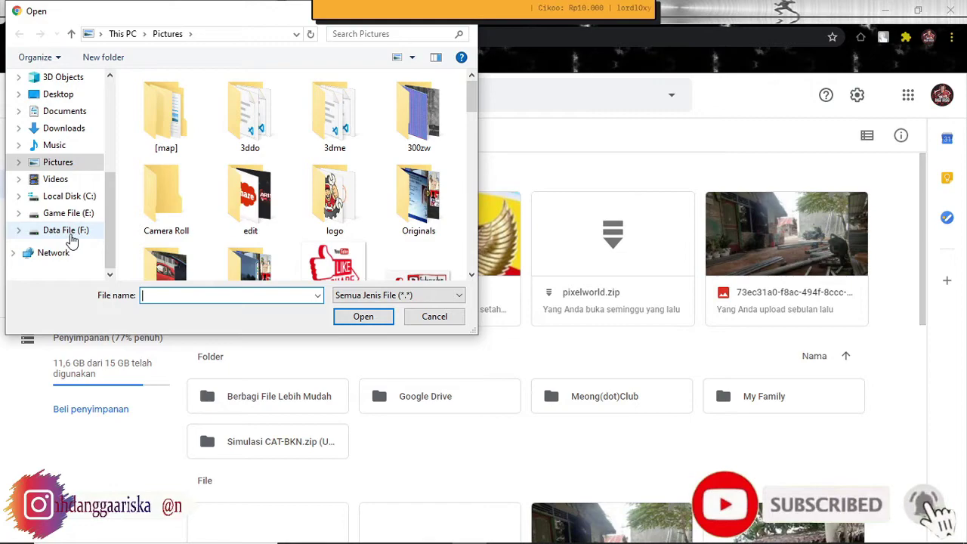
click(62, 236)
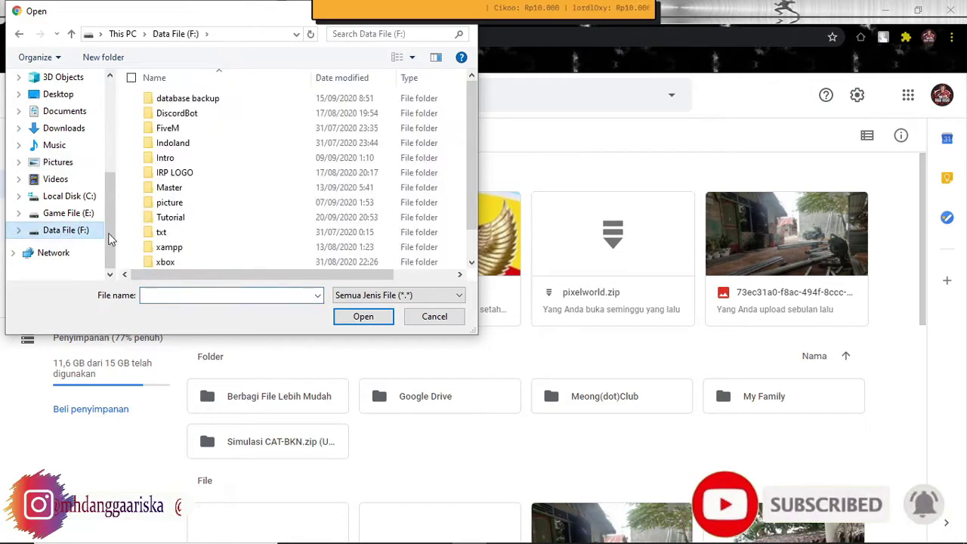
scroll(242, 249, down, 1)
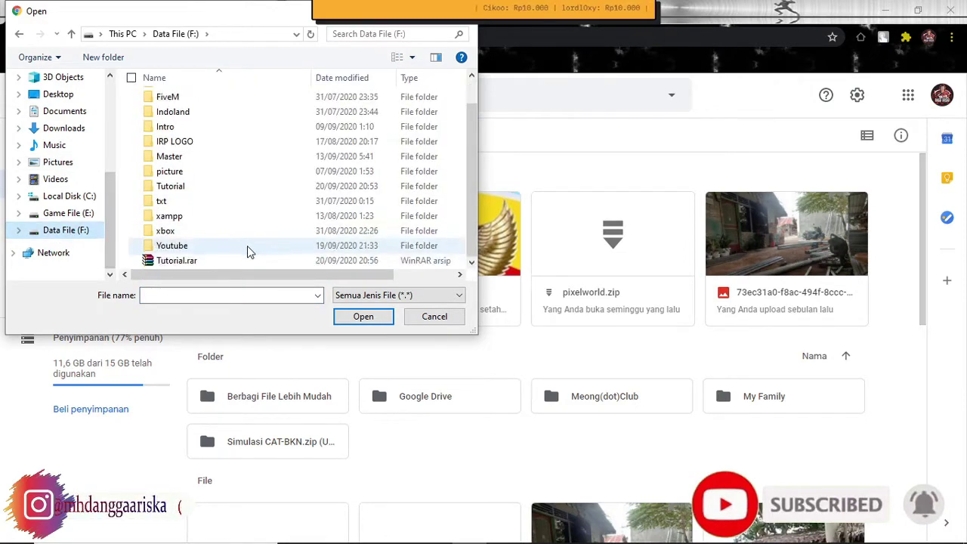
click(206, 259)
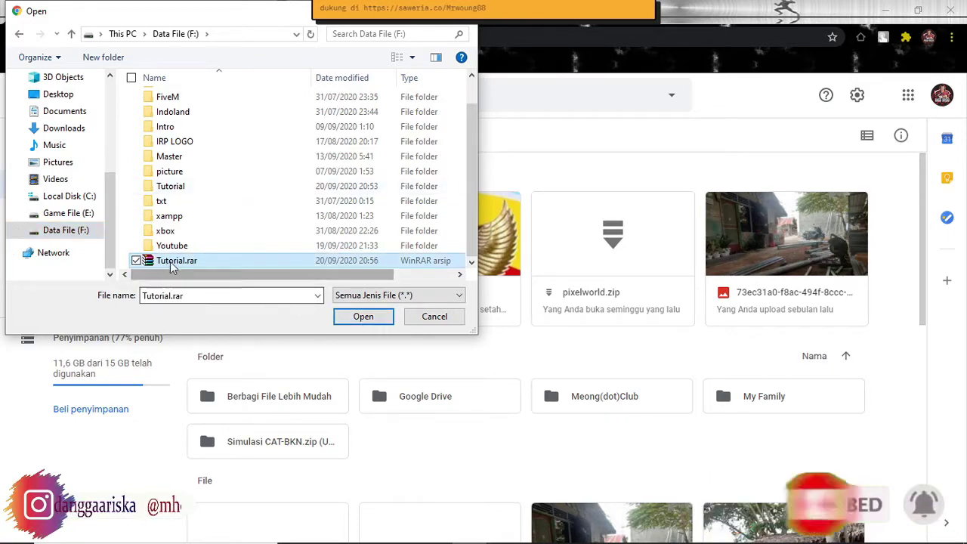
click(368, 317)
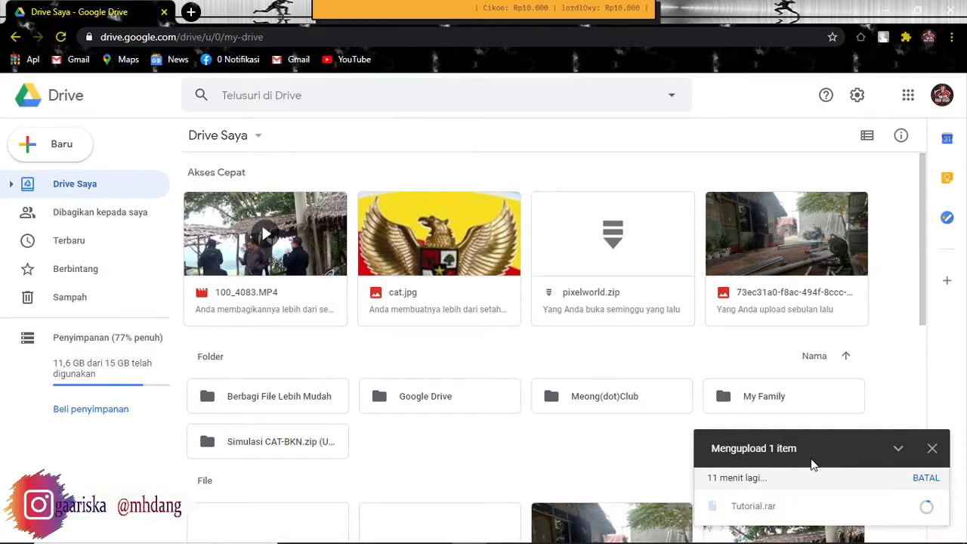
- Reload the Drive page once Tutorial.rar is uploaded and close the browser
mouse_move(679, 522)
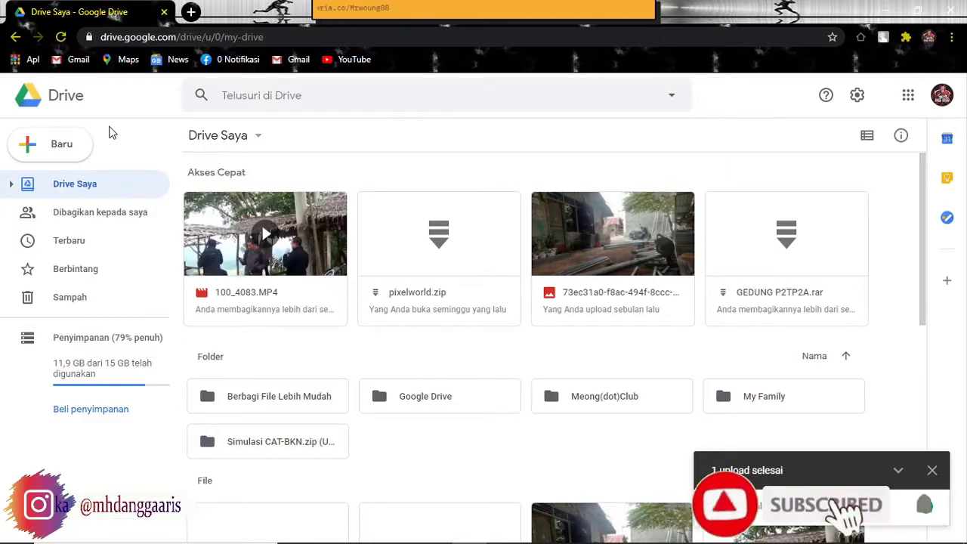
click(62, 39)
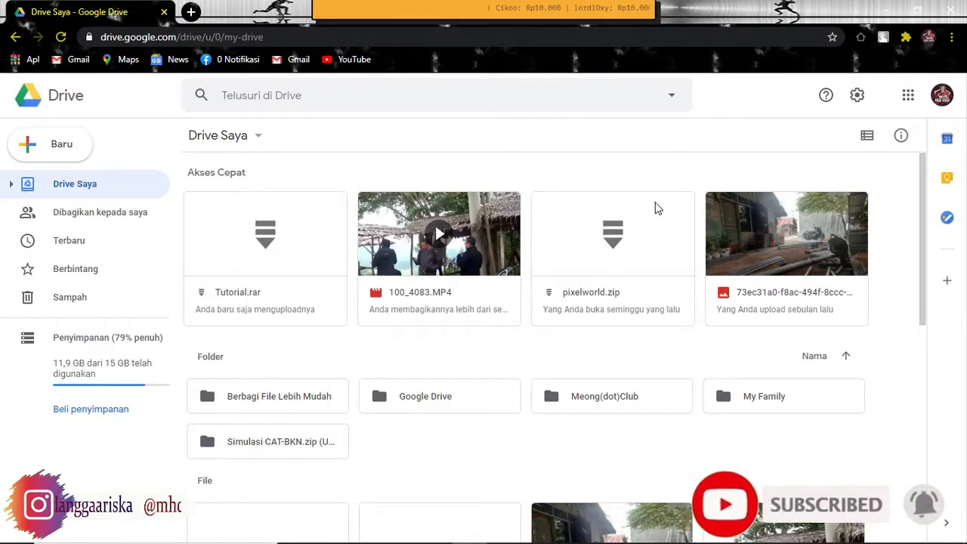
click(954, 10)
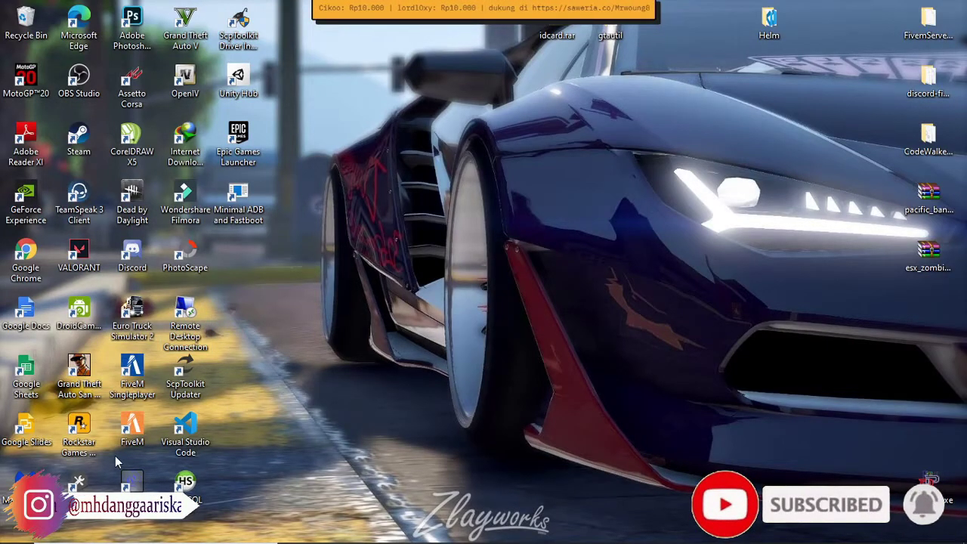
- Find Remote Desktop Connection with the search "remote desktop connection", open it and clear the computer name
click(68, 531)
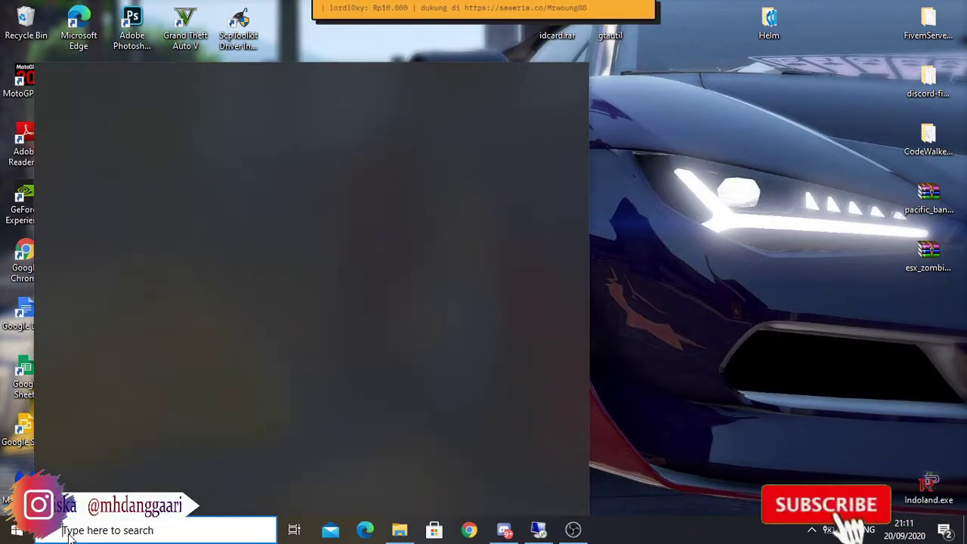
text(rem)
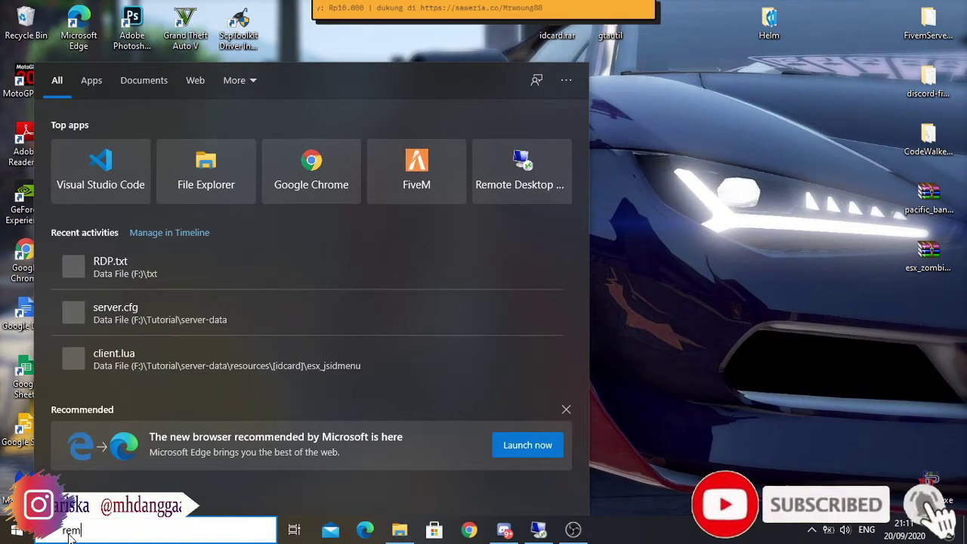
text(ote de)
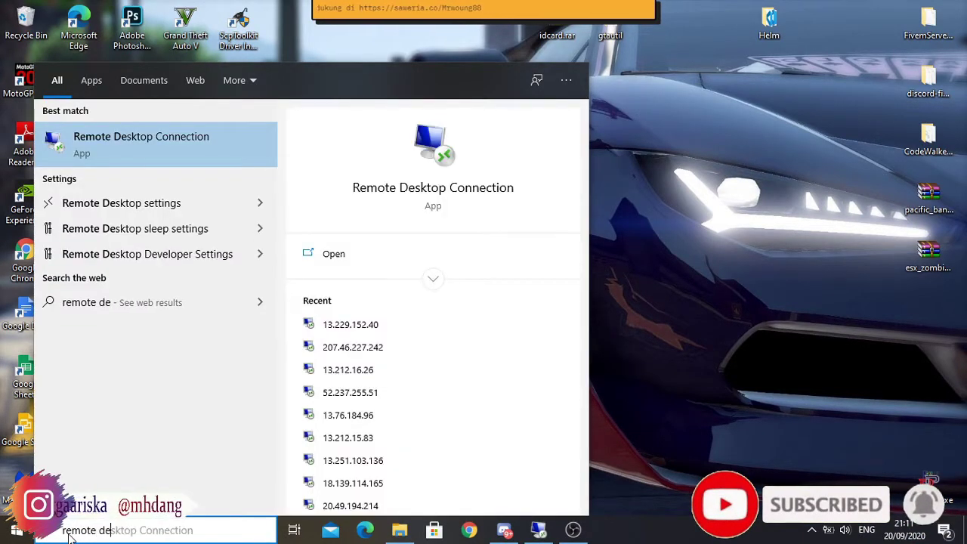
key(BackSpace)
text(s)
key(BackSpace)
text(esk)
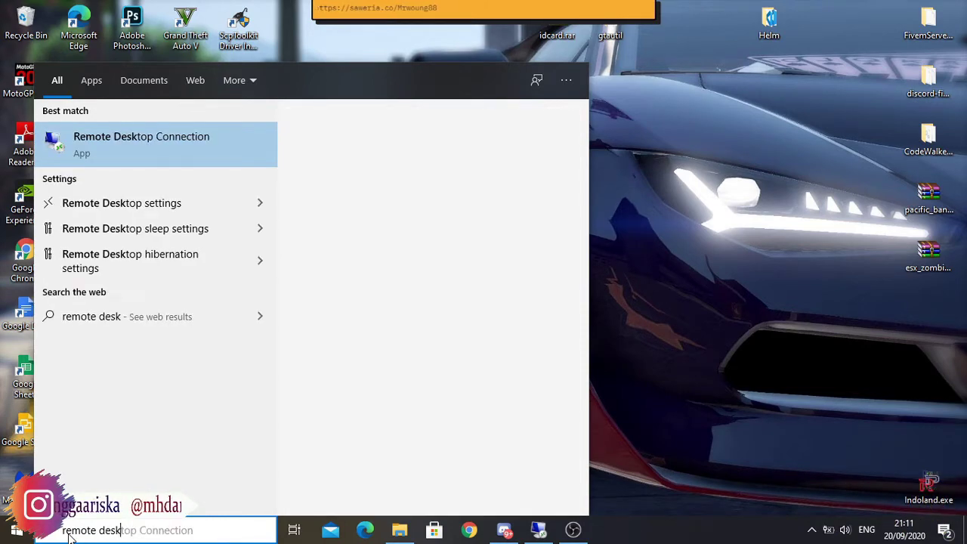
text(top co)
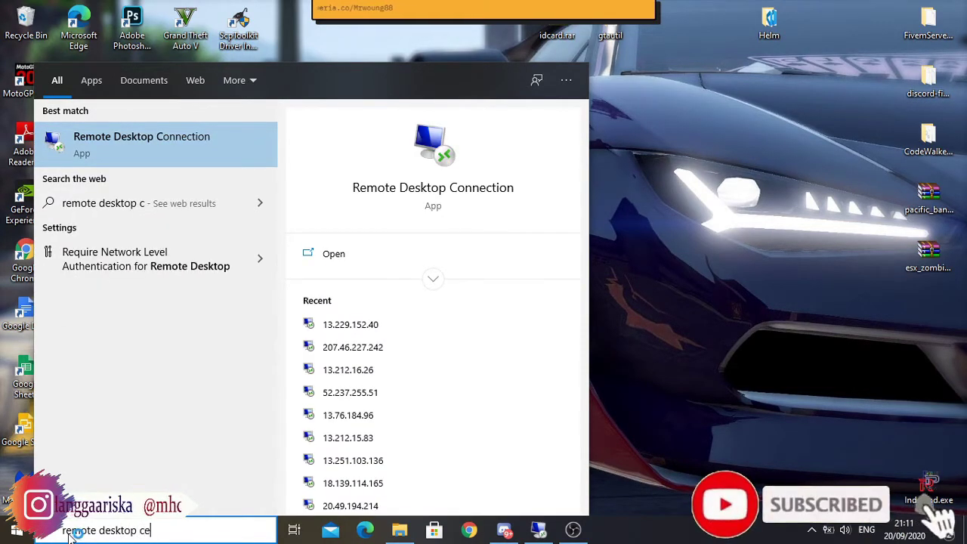
text(nnection)
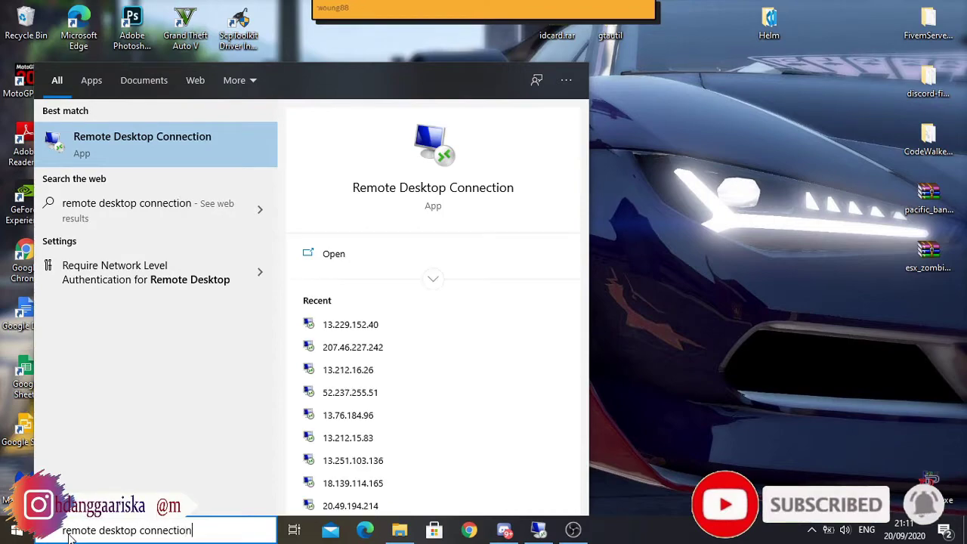
key(Return)
key(BackSpace)
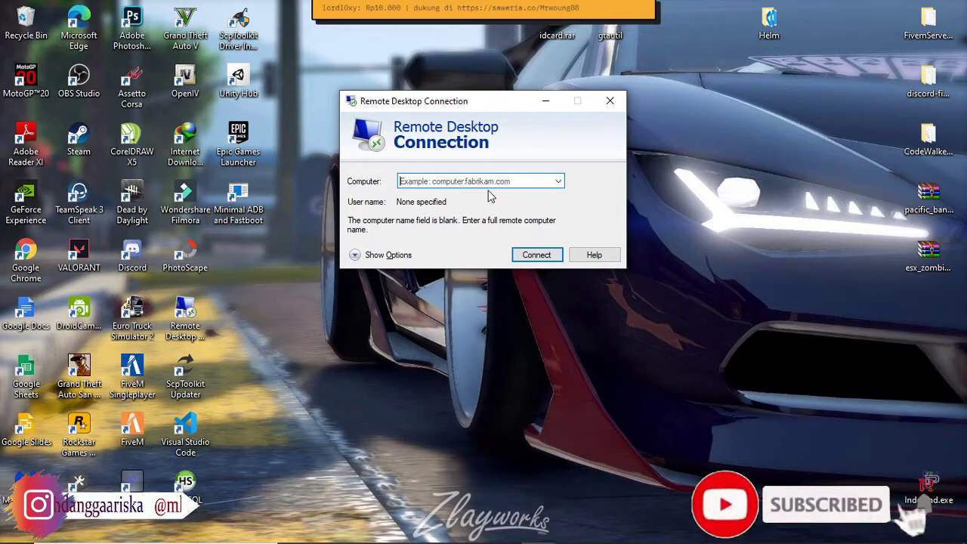
- Choose the saved computer 207.46.227.242 and start connecting to it
click(558, 183)
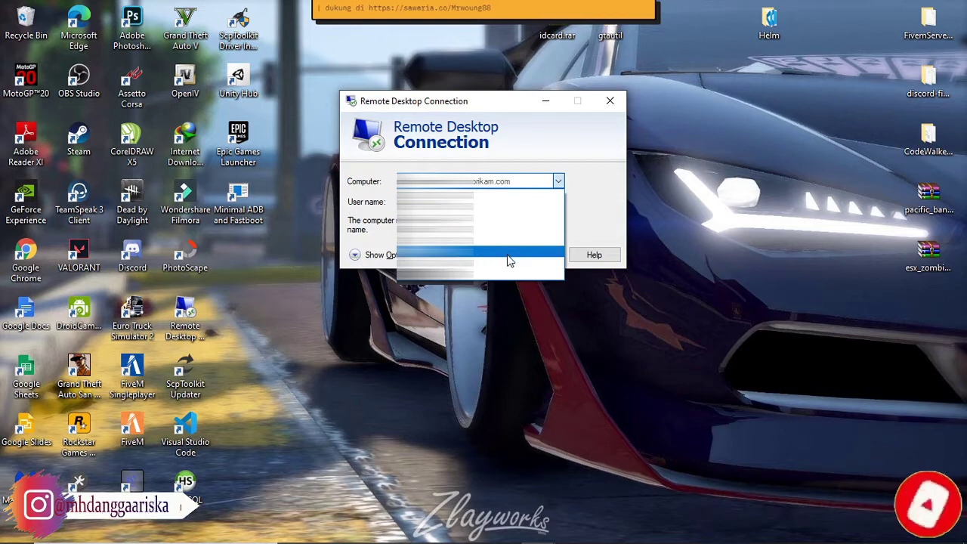
click(534, 157)
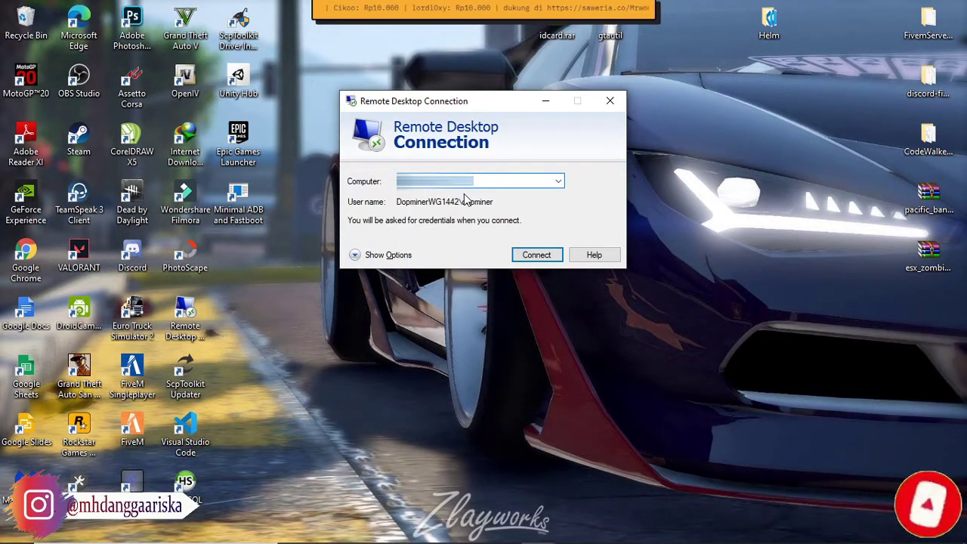
click(528, 256)
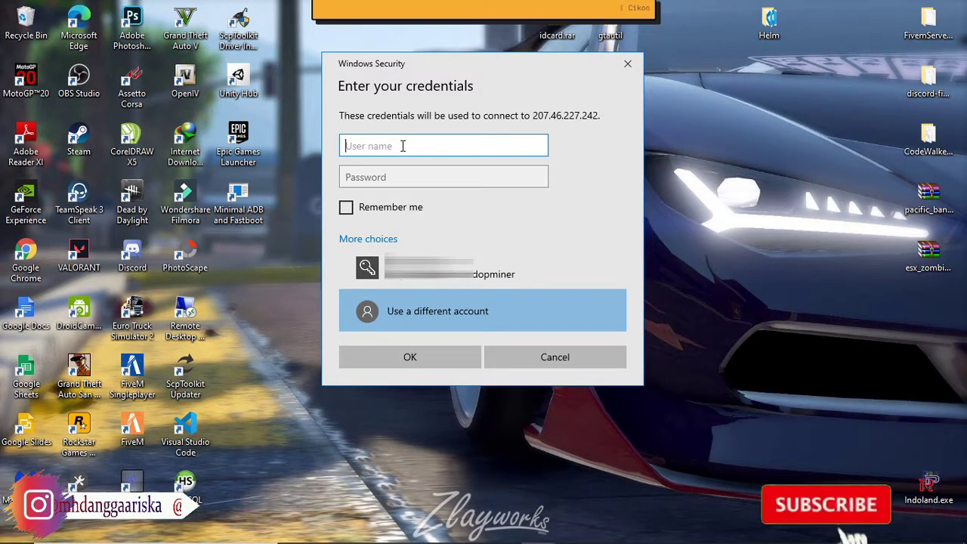
- Enter the remote account's user name and password and submit the credentials to start the remote session
key(ctrl+v)
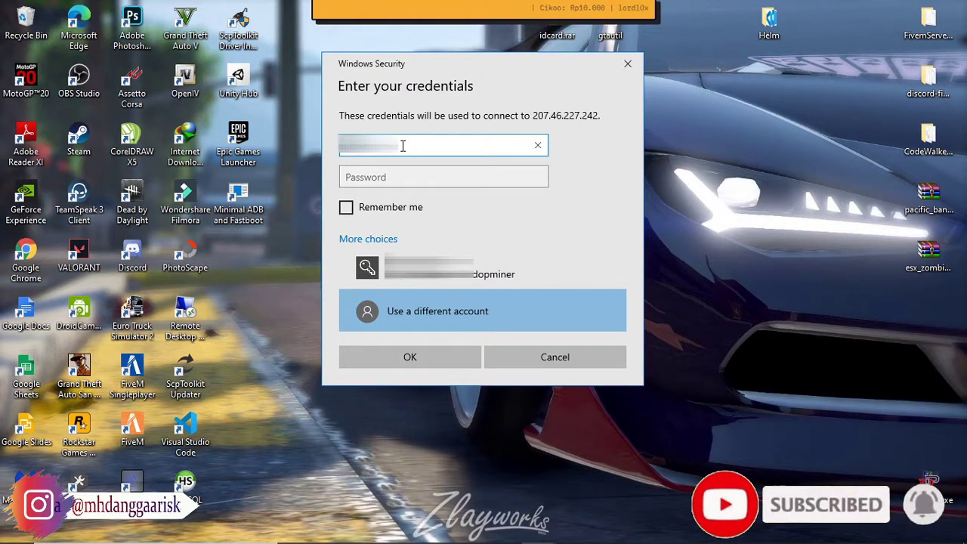
key(Tab)
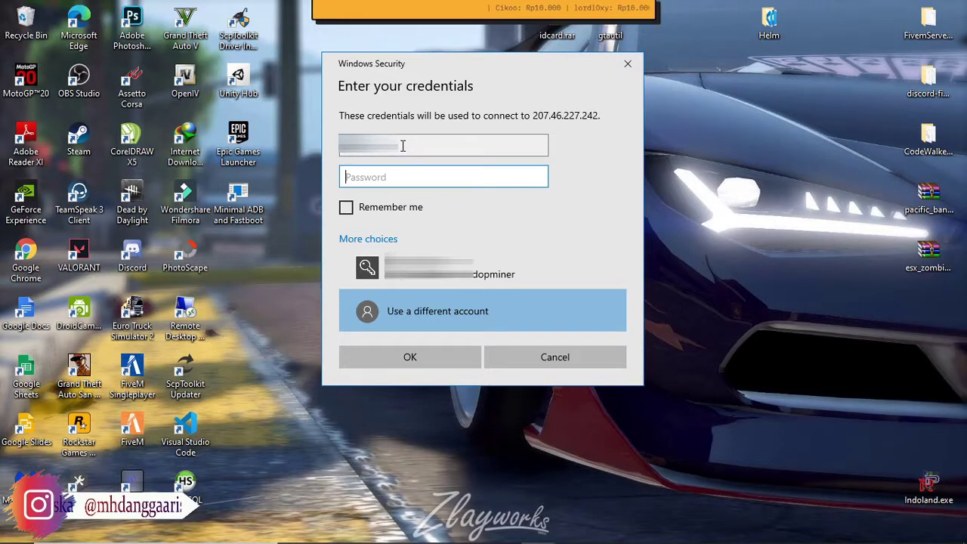
key(BackSpace)
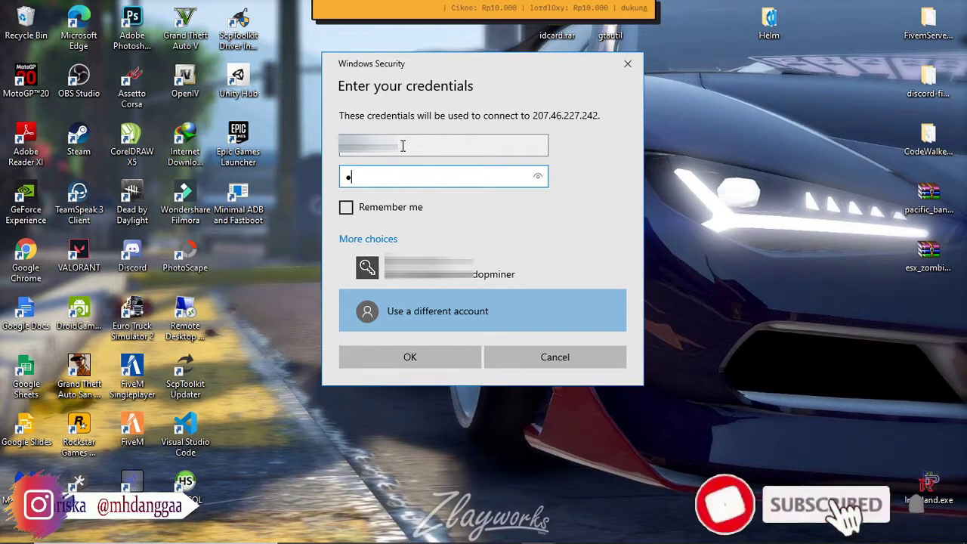
text(••••••••••)
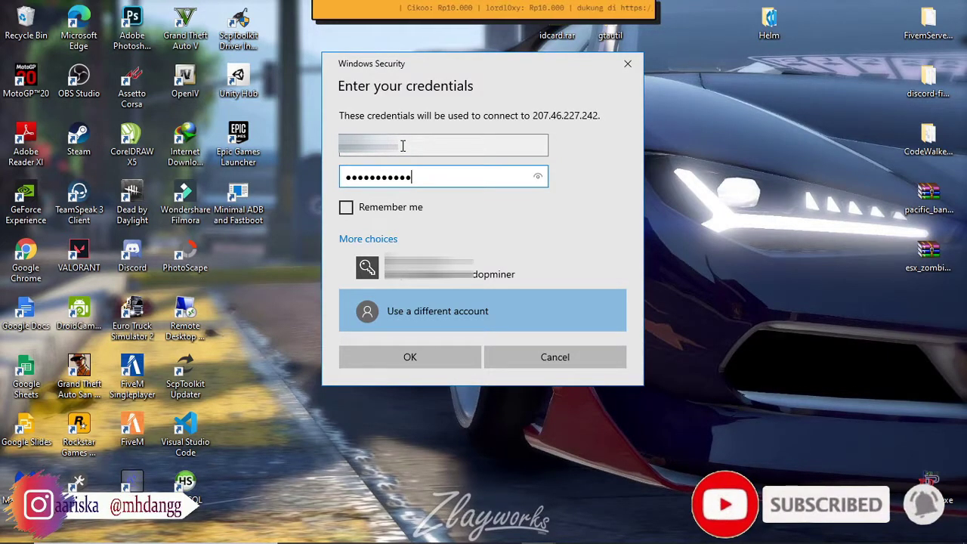
key(Return)
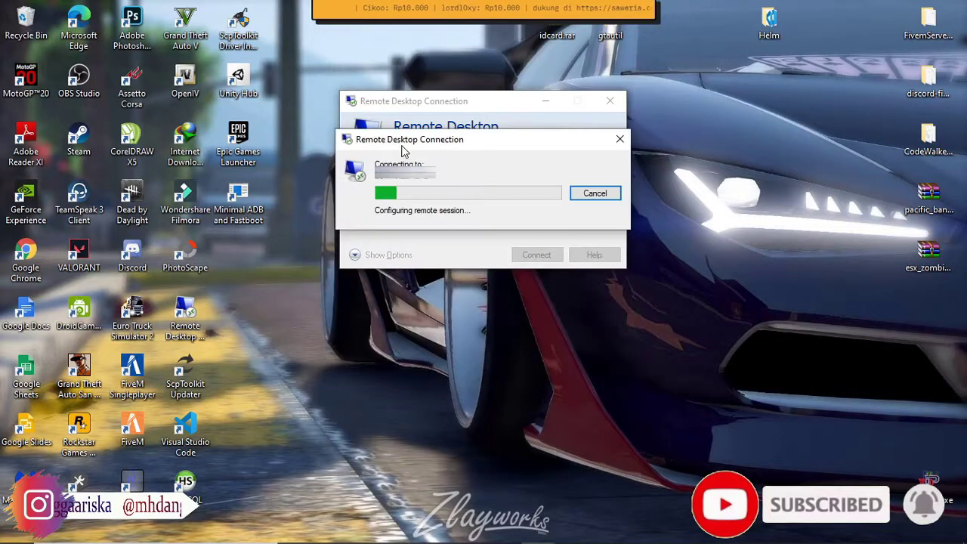